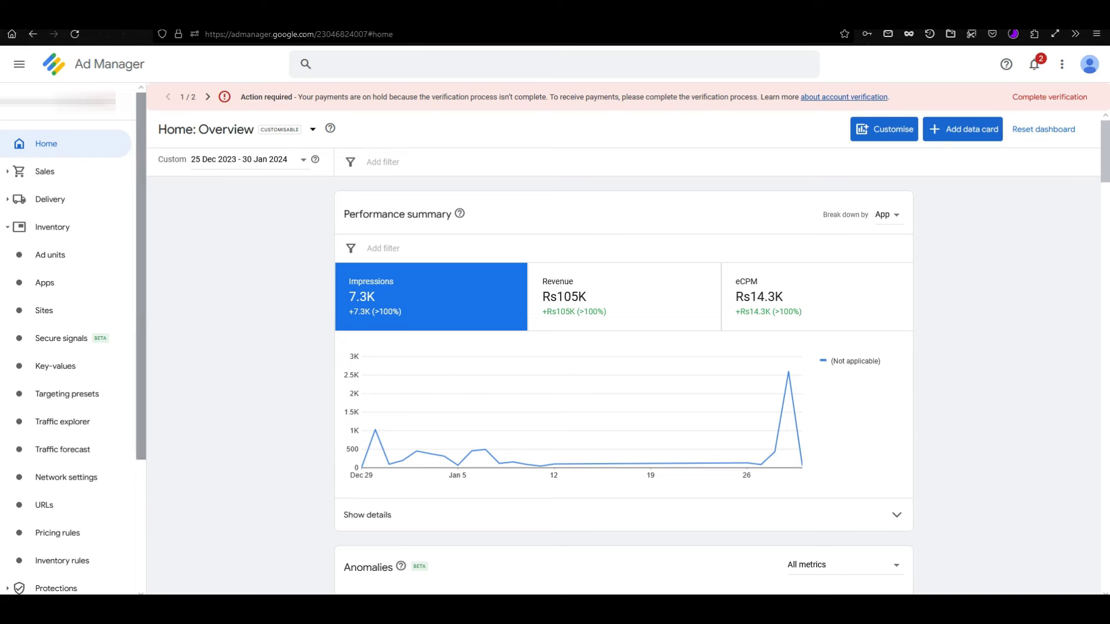
Open the payments information for the Ad Manager account.
{"action": "scroll", "coordinate": [64, 393], "scroll_direction": "down", "scroll_amount": 3}
{"action": "left_click", "coordinate": [53, 529]}
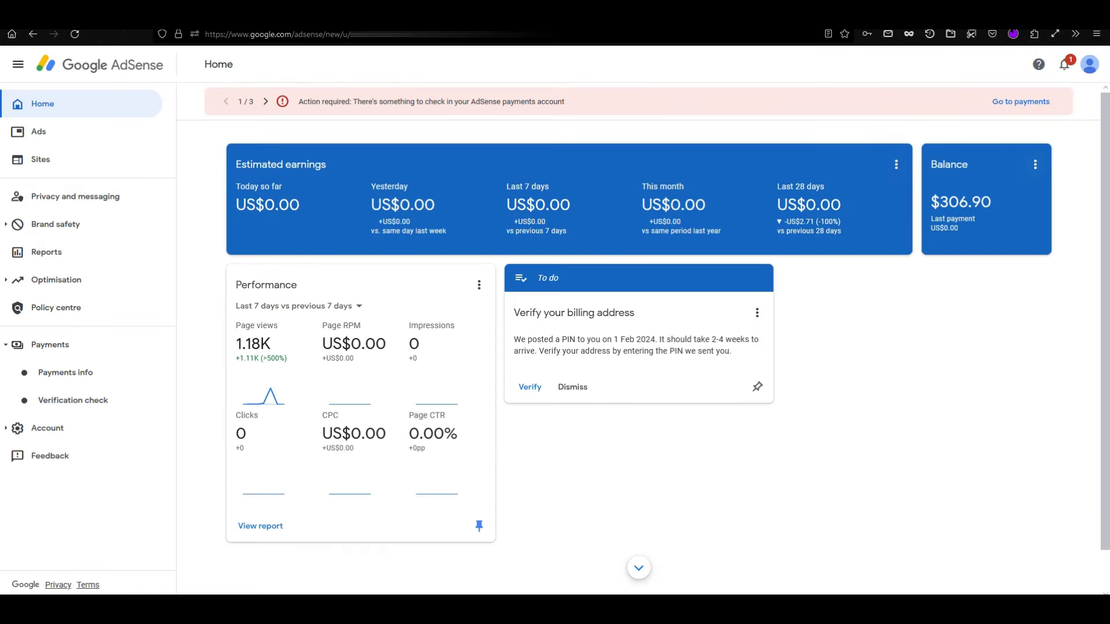
Switch to AdSense and review the account balance's transactions for the last three months.
{"action": "left_click", "coordinate": [1035, 164]}
{"action": "left_click", "coordinate": [1003, 172]}
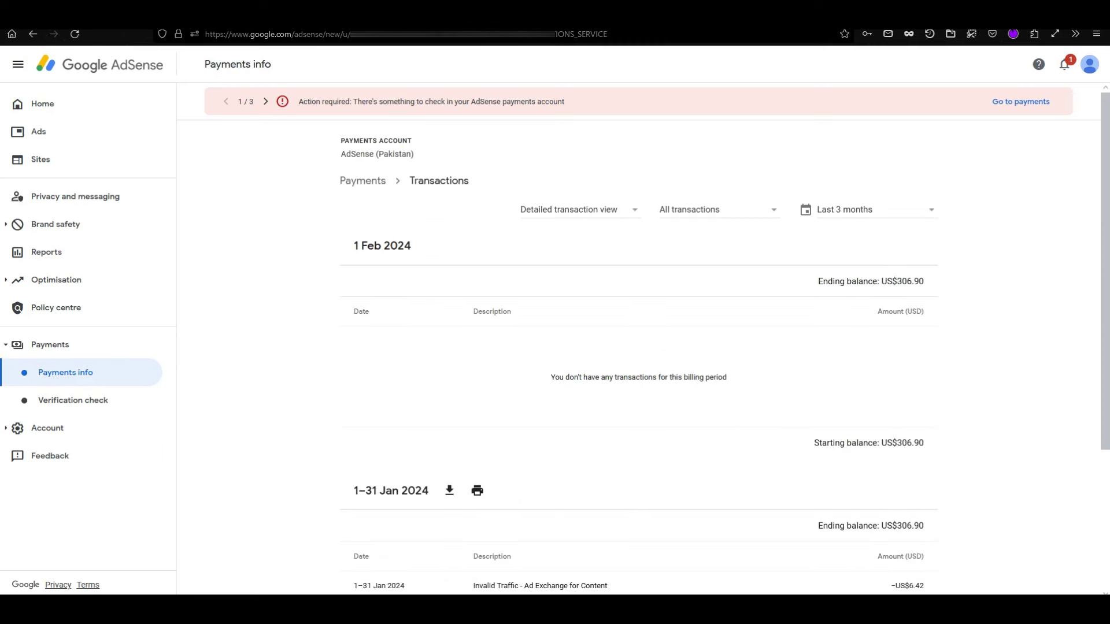
{"action": "scroll", "coordinate": [638, 338], "scroll_direction": "down", "scroll_amount": 3}
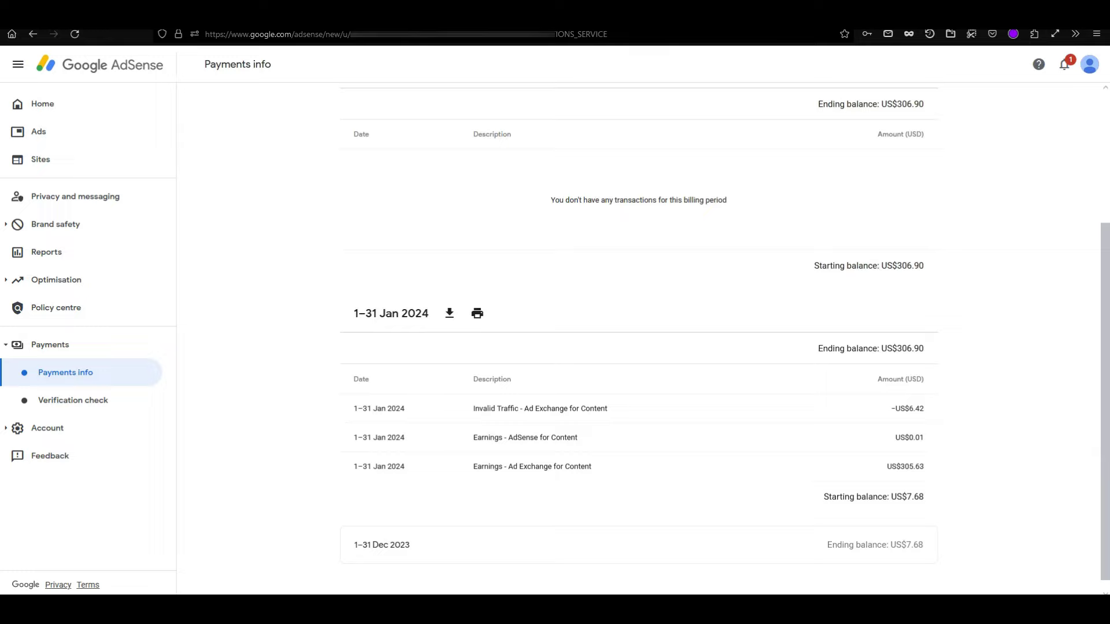
{"action": "scroll", "coordinate": [638, 338], "scroll_direction": "up", "scroll_amount": 3}
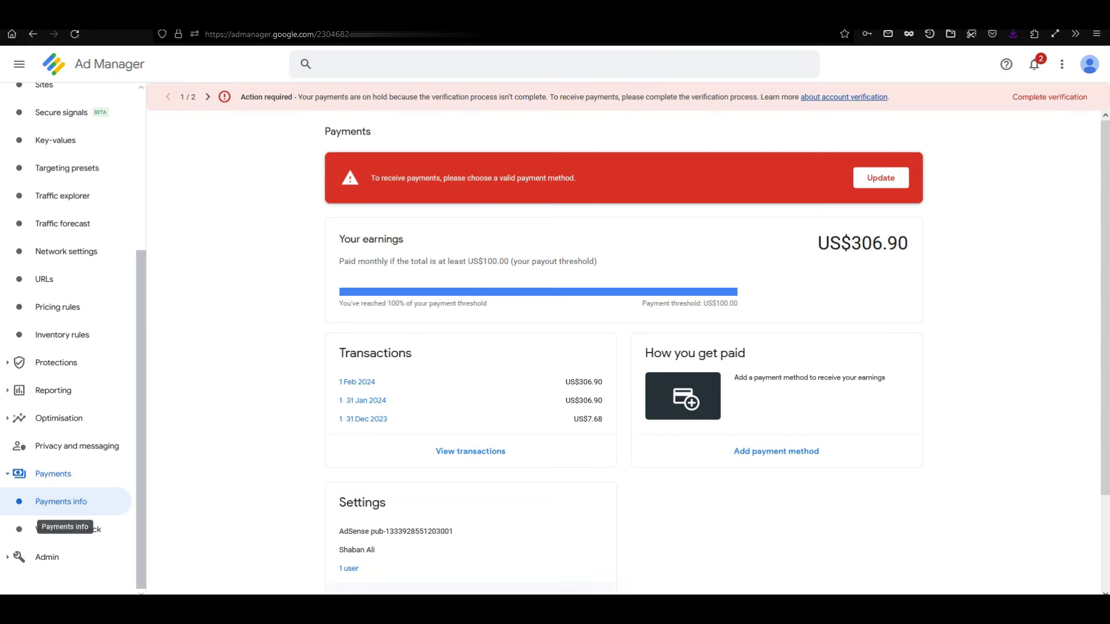
{"action": "scroll", "coordinate": [65, 509], "scroll_direction": "up", "scroll_amount": 5}
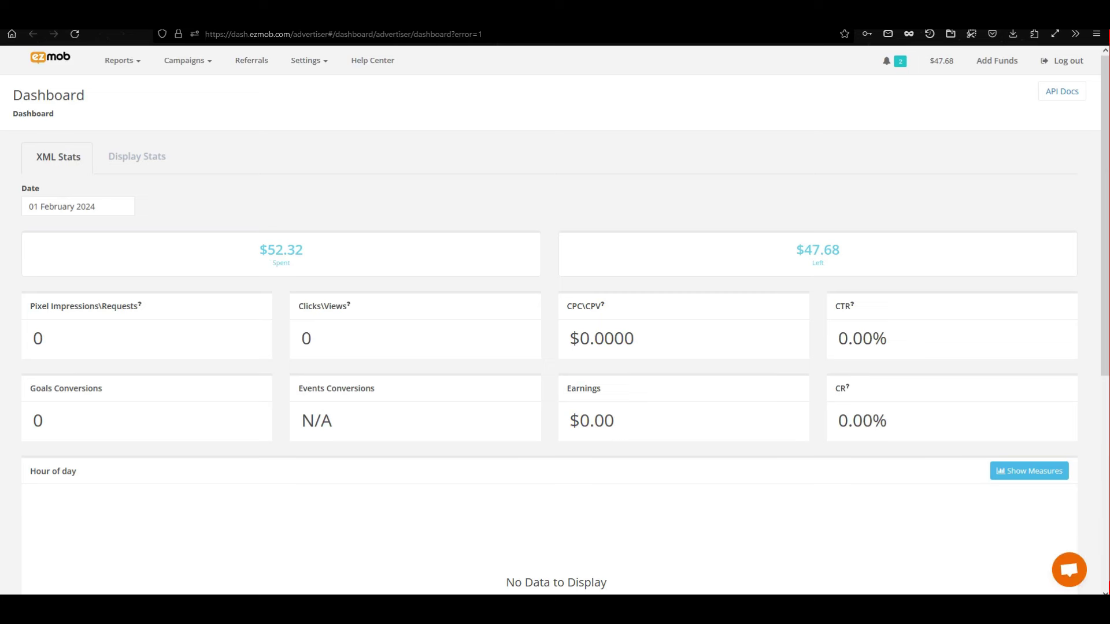
Switch to EZmob, choose 28 January 2024 for the XML stats, and open the account's funds section.
{"action": "left_click", "coordinate": [79, 206]}
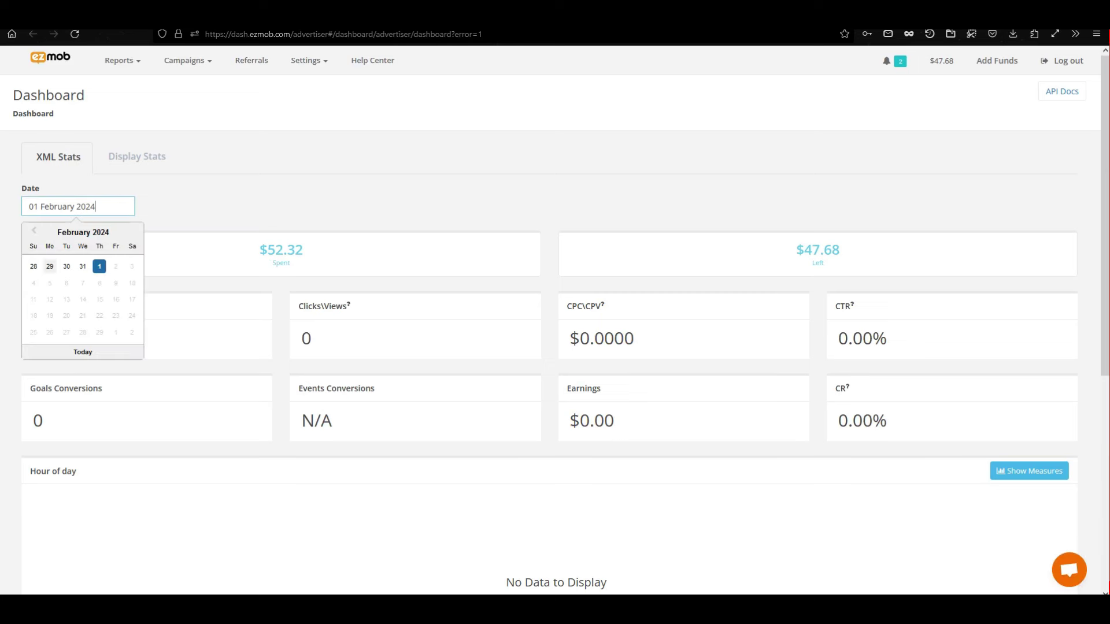
{"action": "left_click", "coordinate": [33, 266]}
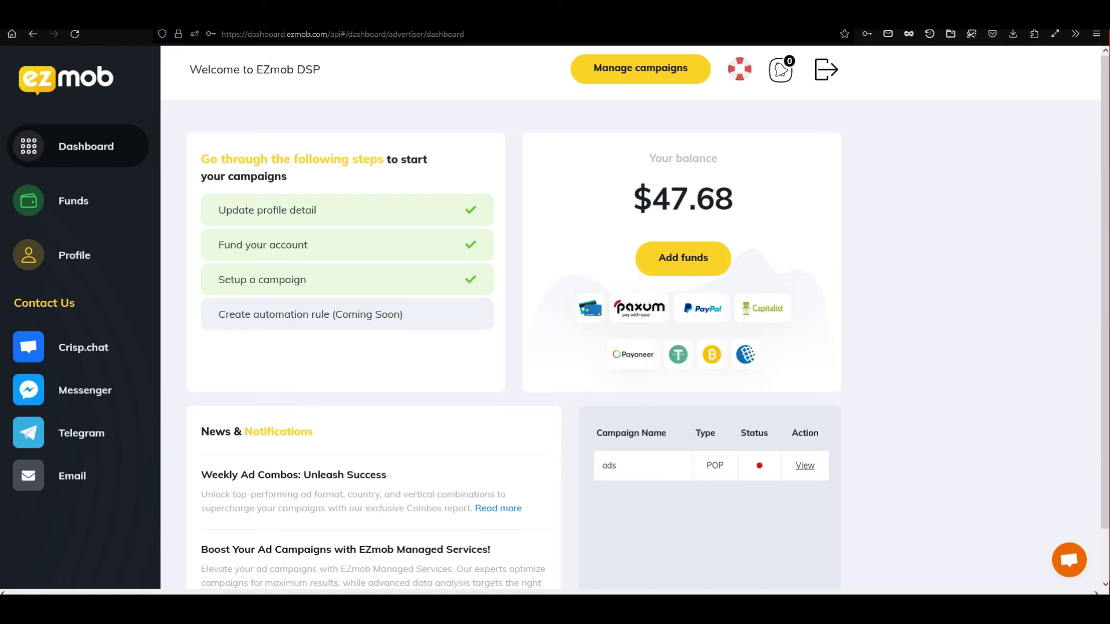
{"action": "left_click", "coordinate": [74, 200]}
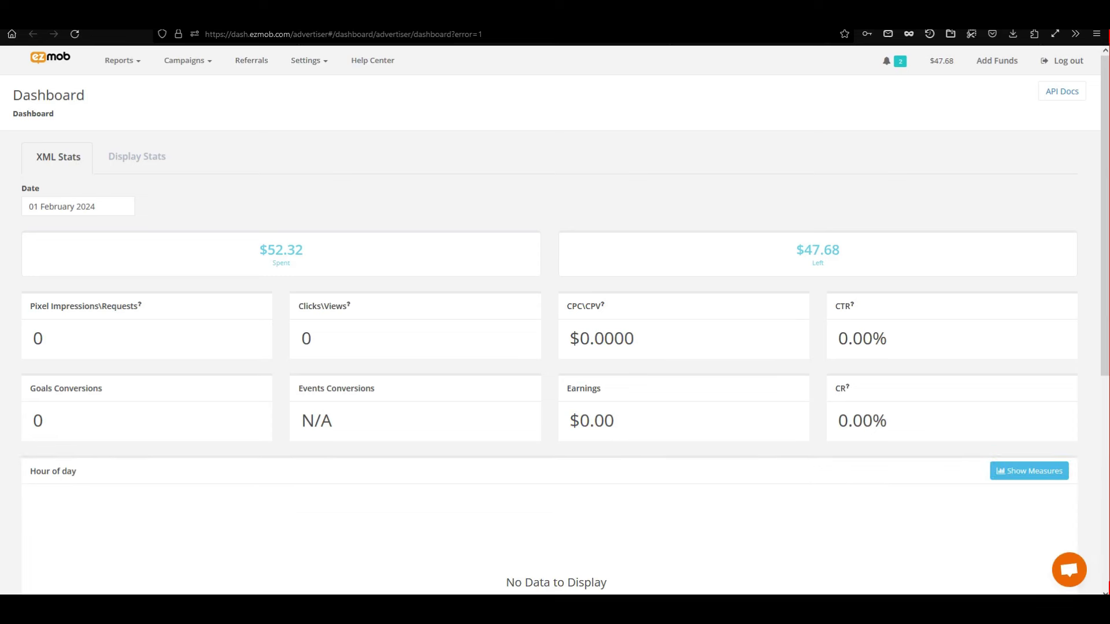
Start a new popunder campaign named adx with Content Arbitrage as its ad vertical.
{"action": "left_click", "coordinate": [188, 60]}
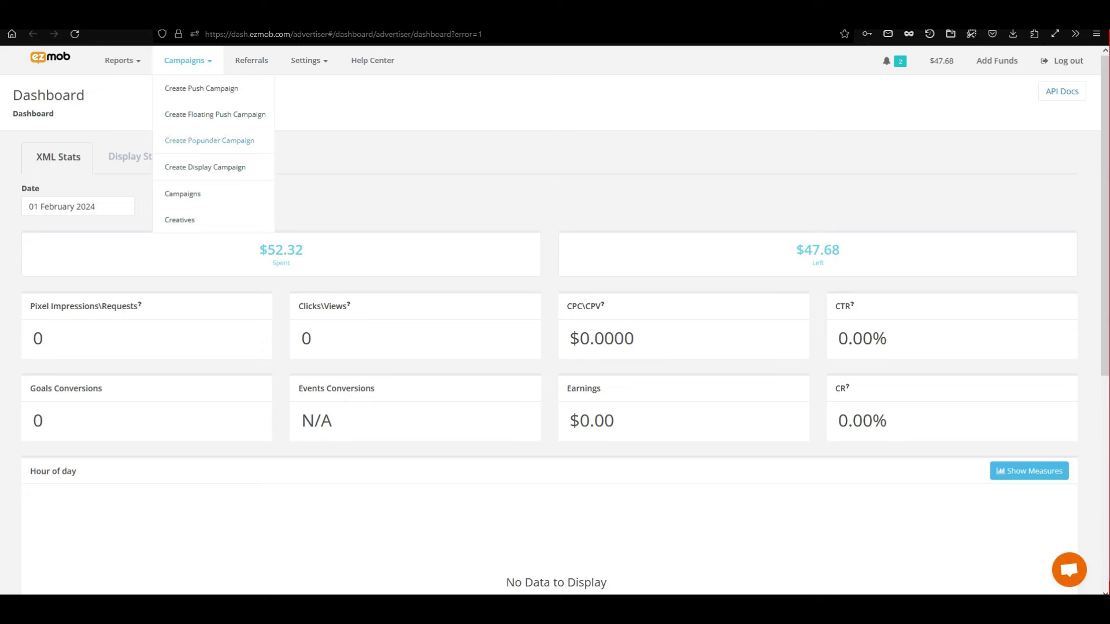
{"action": "left_click", "coordinate": [209, 140]}
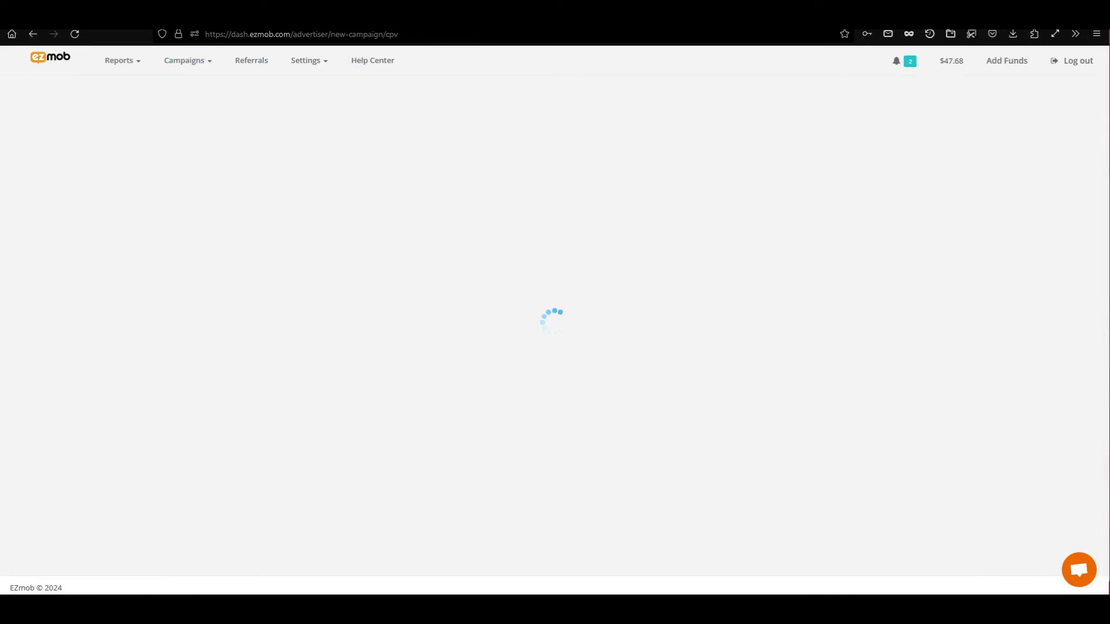
{"action": "left_click", "coordinate": [389, 213]}
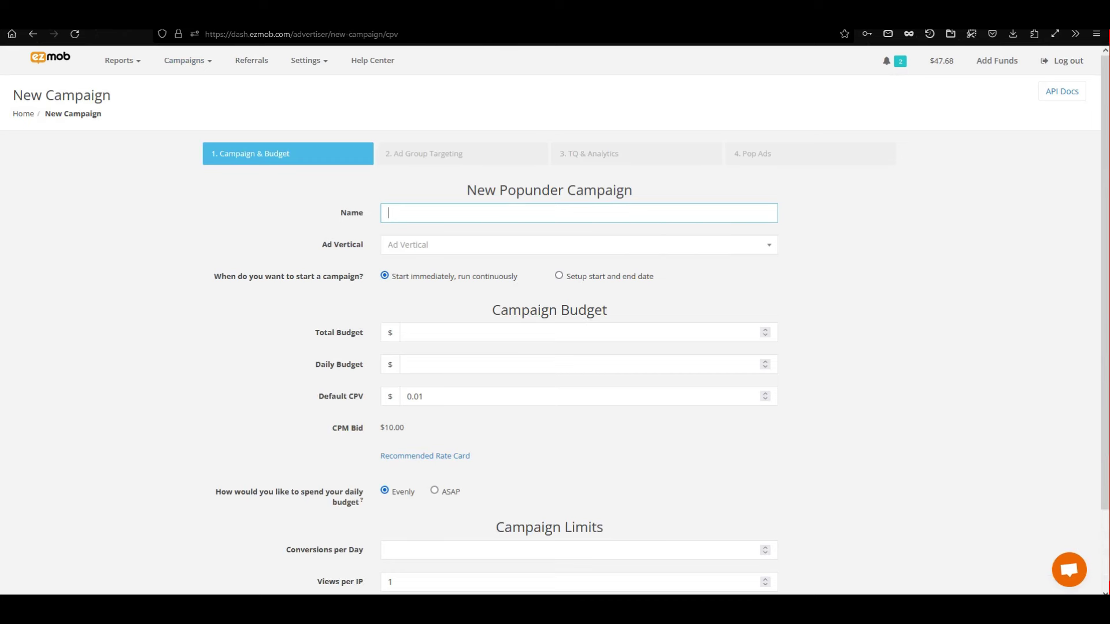
{"action": "type", "text": "adx"}
{"action": "left_click", "coordinate": [578, 364]}
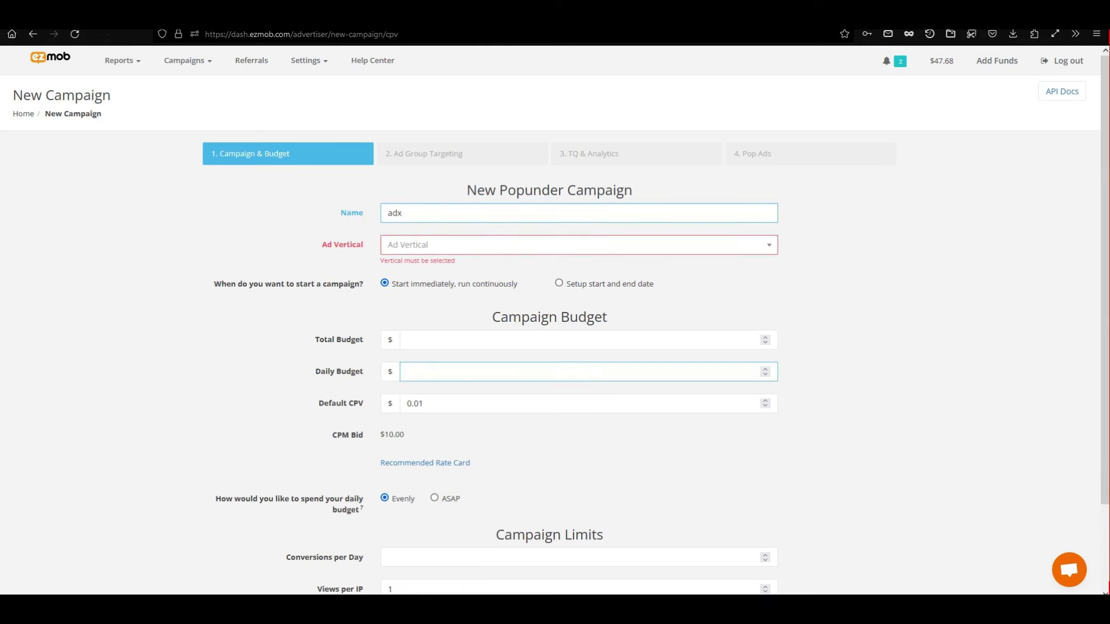
{"action": "left_click", "coordinate": [577, 244]}
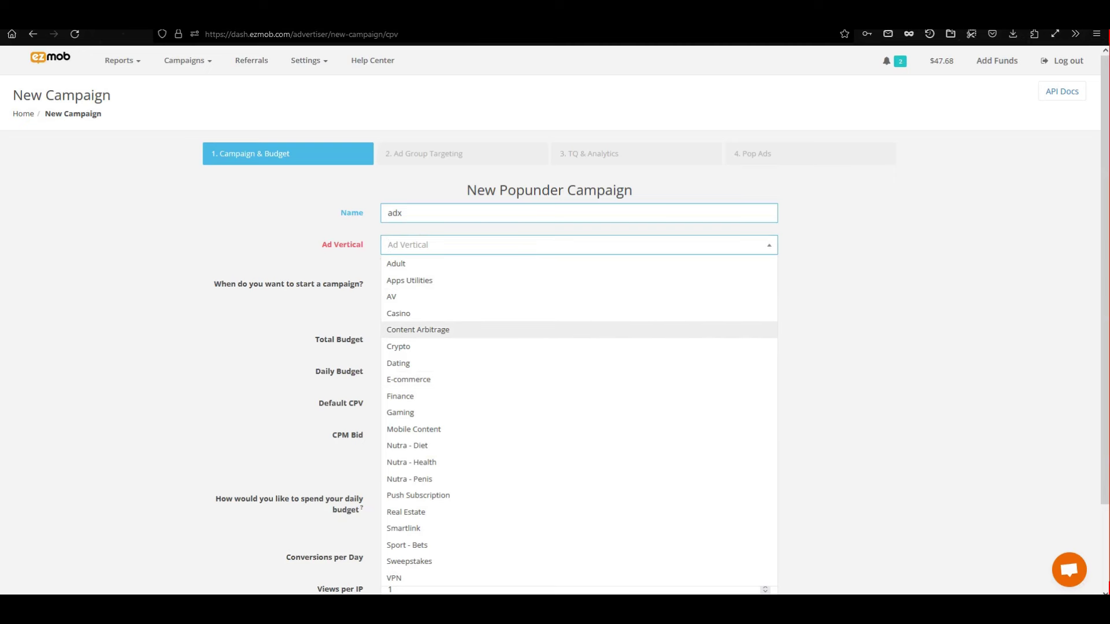
{"action": "left_click", "coordinate": [418, 329]}
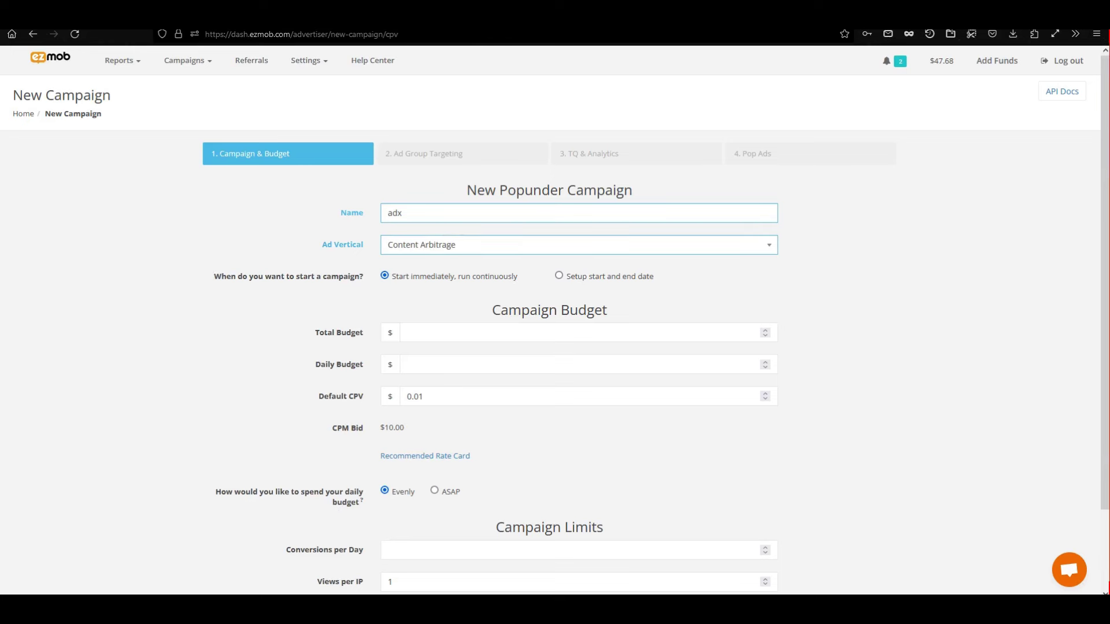
Set the campaign's total budget to $50.
{"action": "left_click", "coordinate": [578, 332]}
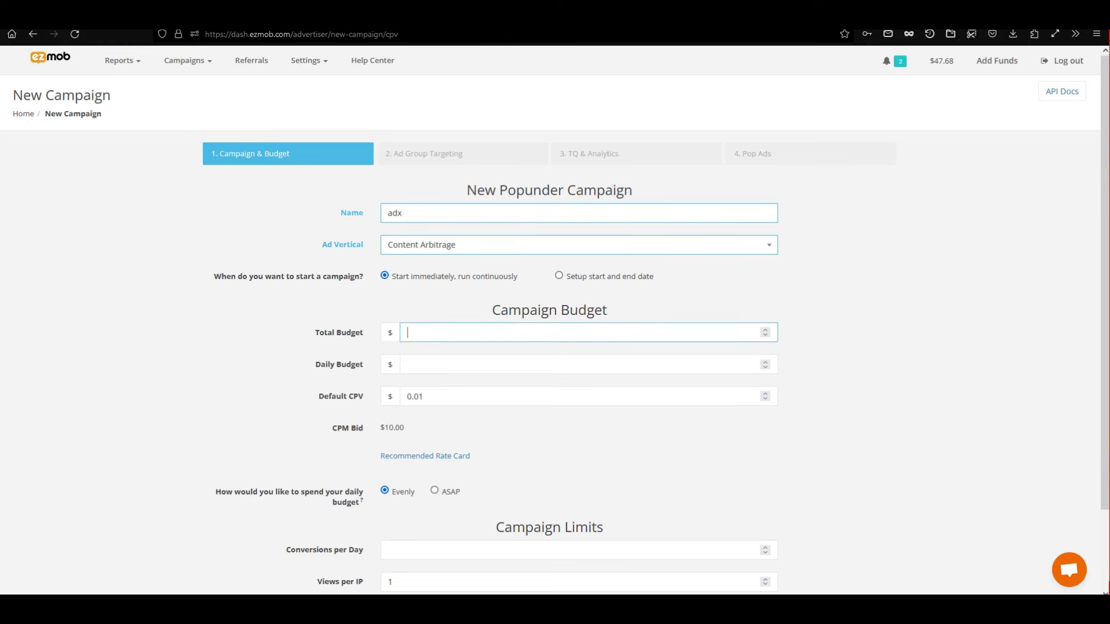
{"action": "type", "text": "50"}
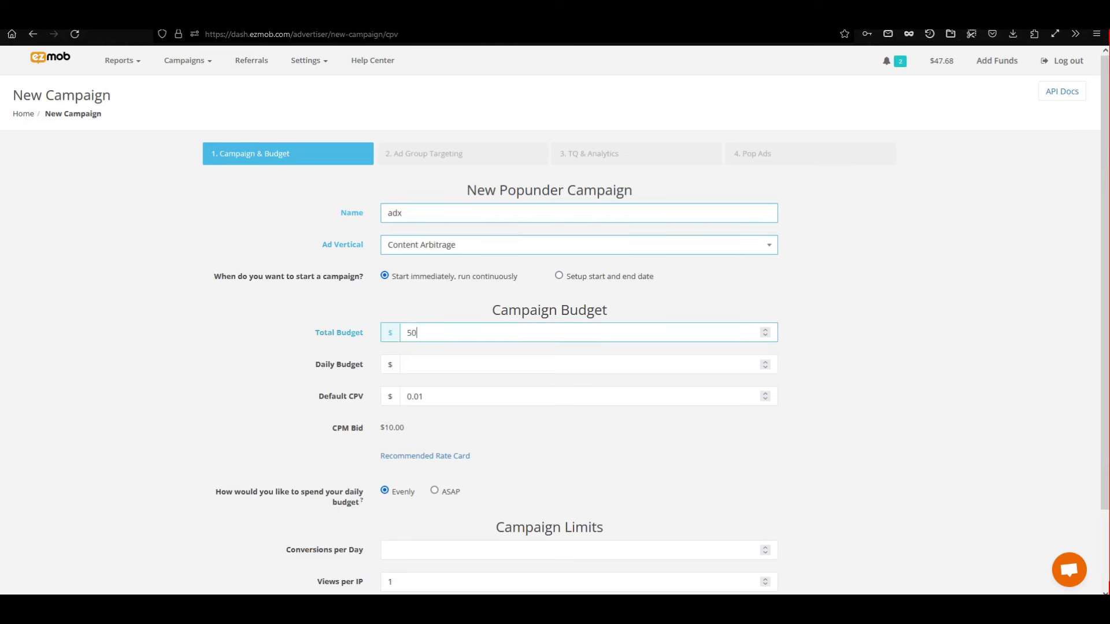
{"action": "type", "text": "$"}
{"action": "key", "text": "BackSpace"}
Try to continue the campaign setup with a daily budget of $6.
{"action": "left_click", "coordinate": [578, 365]}
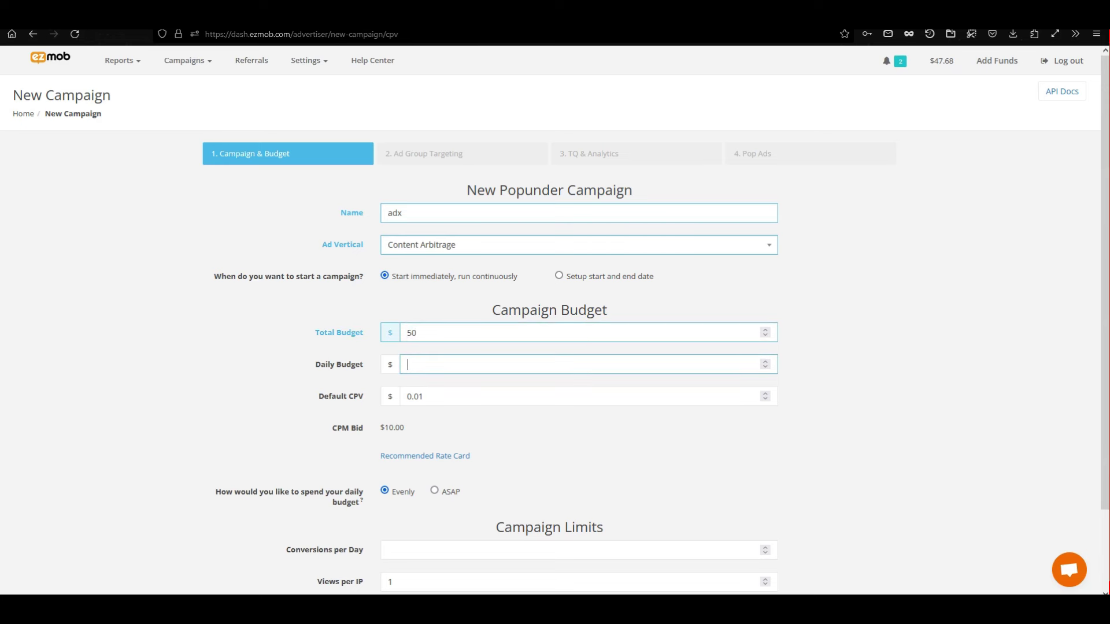
{"action": "type", "text": "10"}
{"action": "key", "text": "BackSpace"}
{"action": "key", "text": "BackSpace"}
{"action": "type", "text": "6"}
{"action": "scroll", "coordinate": [554, 323], "scroll_direction": "down", "scroll_amount": 2}
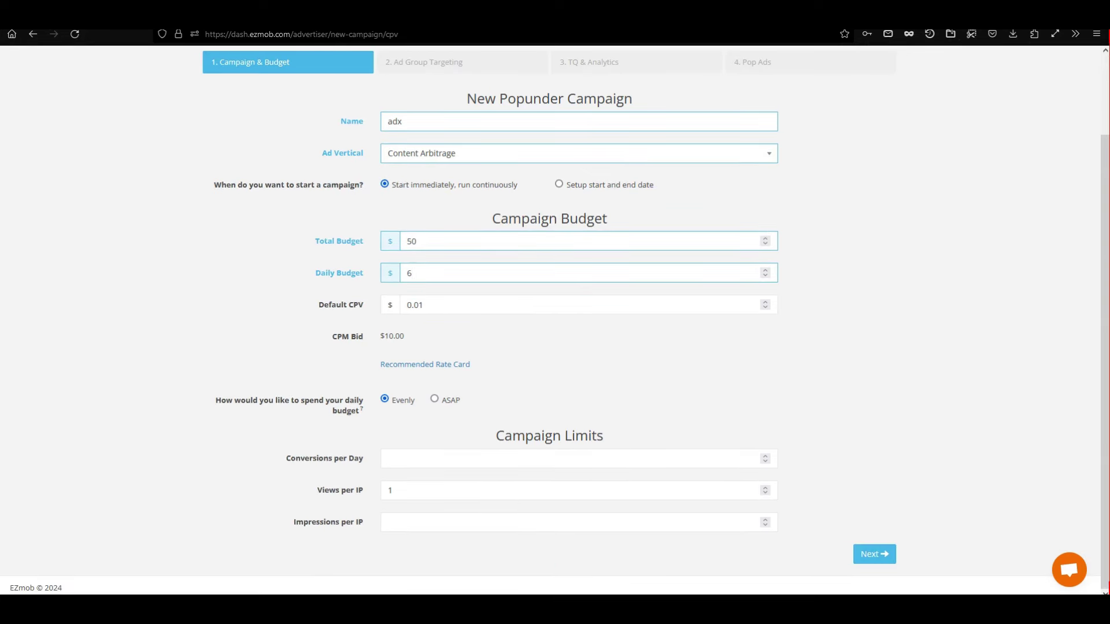
{"action": "key", "text": "Return"}
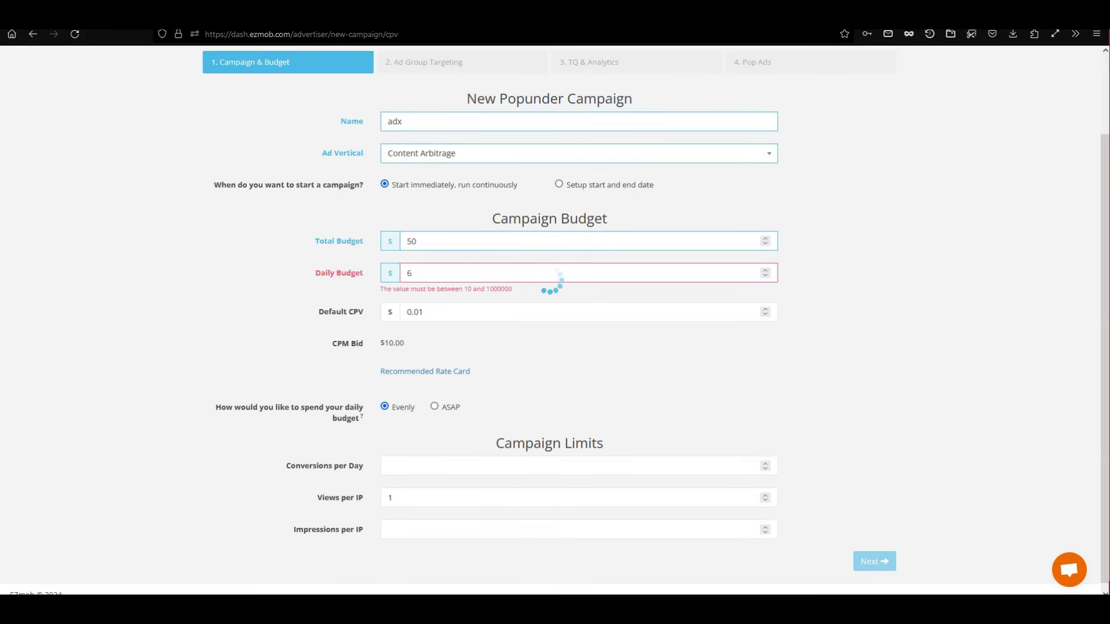
Set the daily budget to $10 and continue to the ad group targeting.
{"action": "key", "text": "BackSpace"}
{"action": "type", "text": "10"}
{"action": "scroll", "coordinate": [554, 324], "scroll_direction": "down", "scroll_amount": 1}
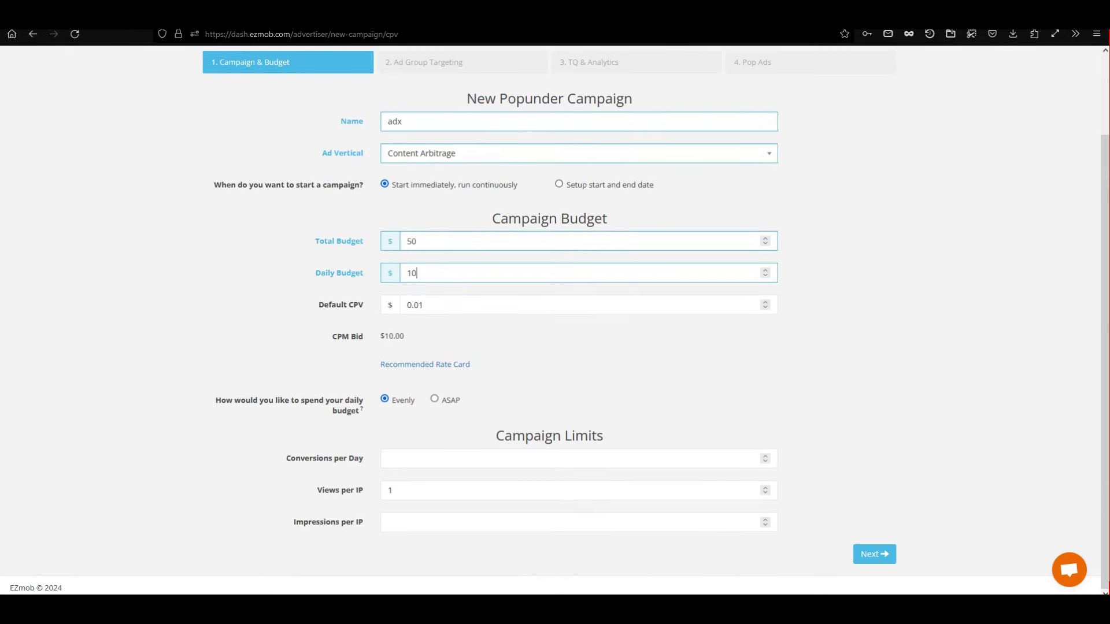
{"action": "key", "text": "Return"}
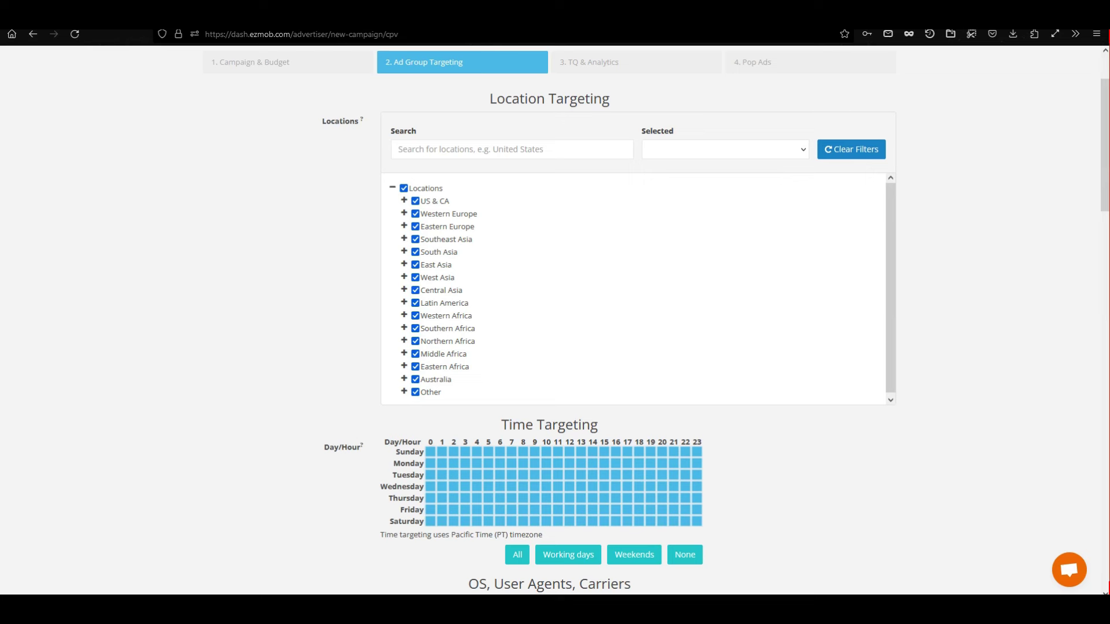
Exclude West Asia, Central Asia, Western Africa, Northern Africa, Middle Africa and Eastern Africa from the location targeting.
{"action": "left_click", "coordinate": [415, 277]}
{"action": "left_click", "coordinate": [415, 289]}
{"action": "left_click", "coordinate": [415, 315]}
{"action": "left_click", "coordinate": [415, 341]}
{"action": "left_click", "coordinate": [415, 353]}
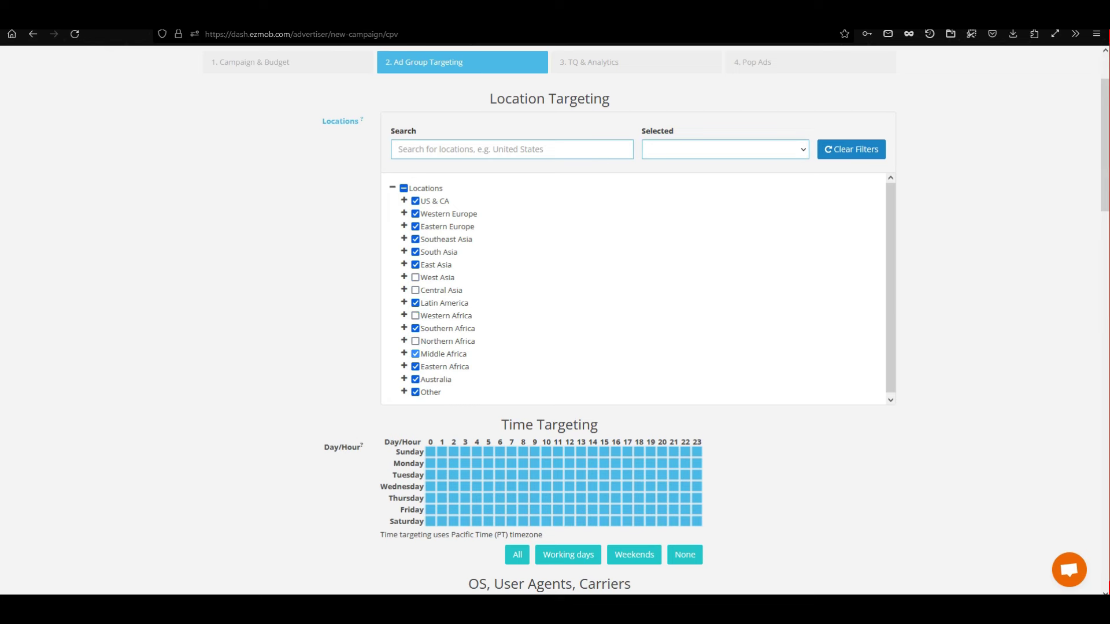
{"action": "left_click", "coordinate": [415, 366]}
Accept the default time, operating system, browser and carrier targeting and continue to the next campaign stage.
{"action": "scroll", "coordinate": [635, 289], "scroll_direction": "down", "scroll_amount": 1}
{"action": "scroll", "coordinate": [555, 318], "scroll_direction": "down", "scroll_amount": 15}
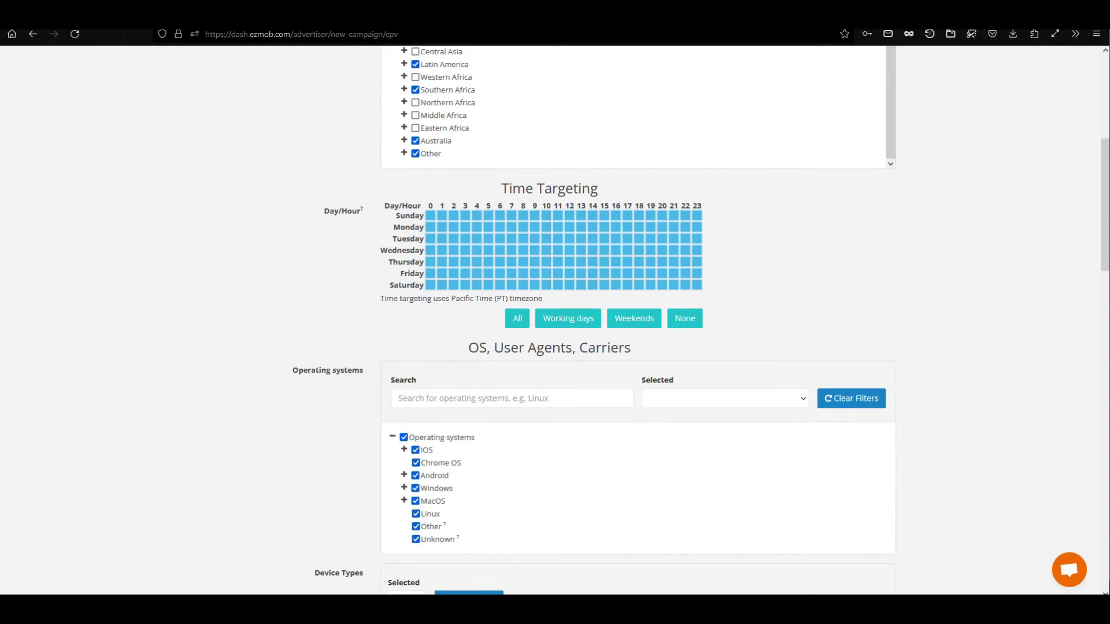
{"action": "scroll", "coordinate": [555, 318], "scroll_direction": "down", "scroll_amount": 10}
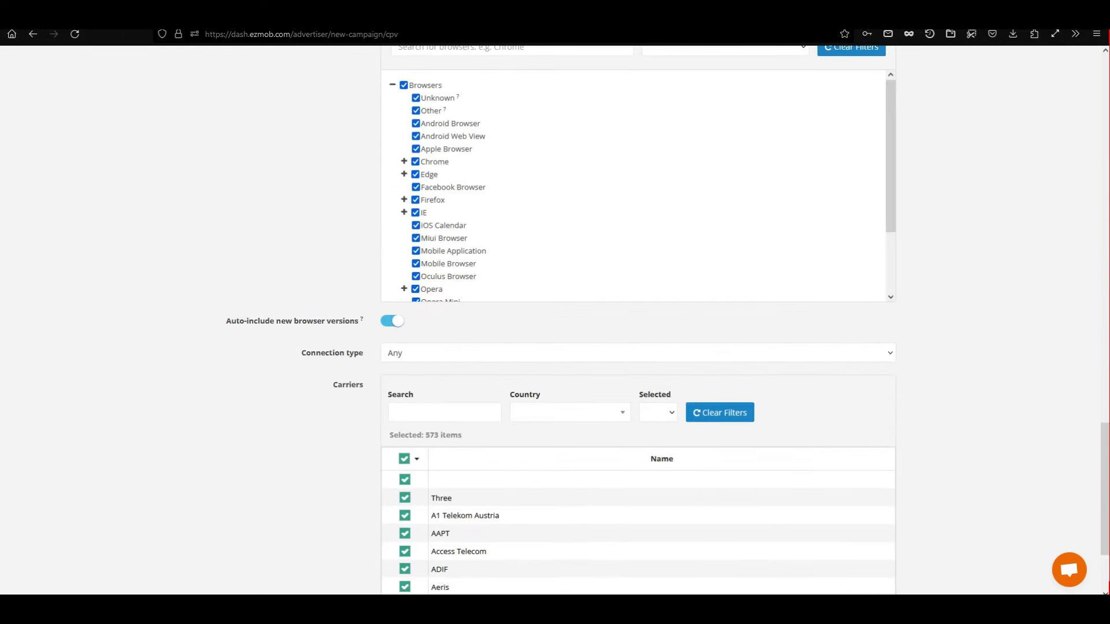
{"action": "left_click", "coordinate": [874, 554]}
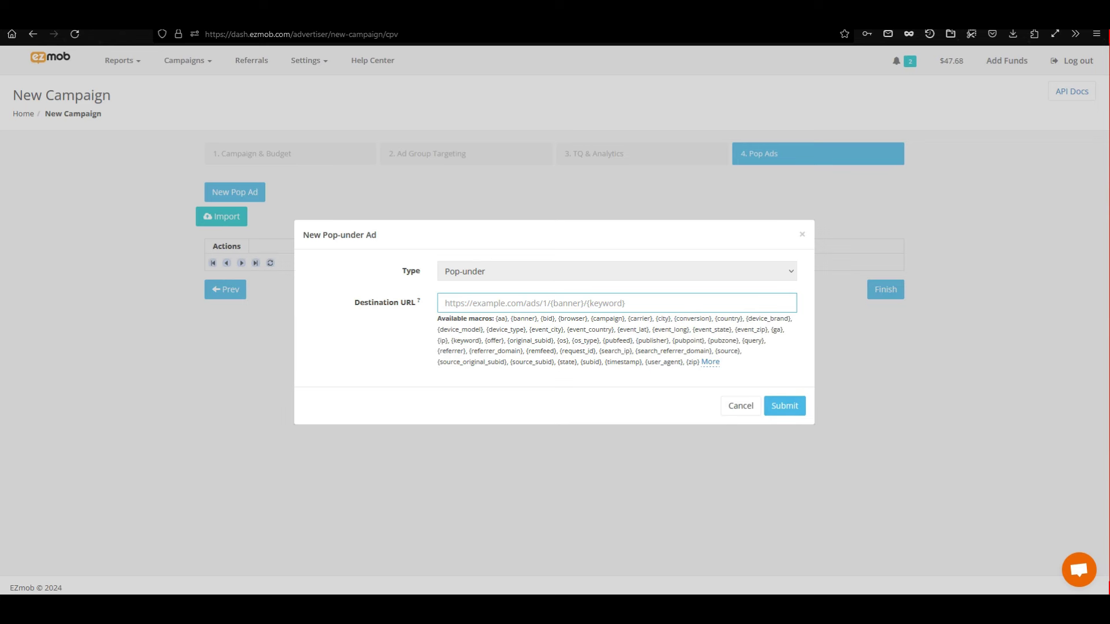
Close the new pop-under ad form without entering a destination URL and go to the campaigns list.
{"action": "key", "text": "Escape"}
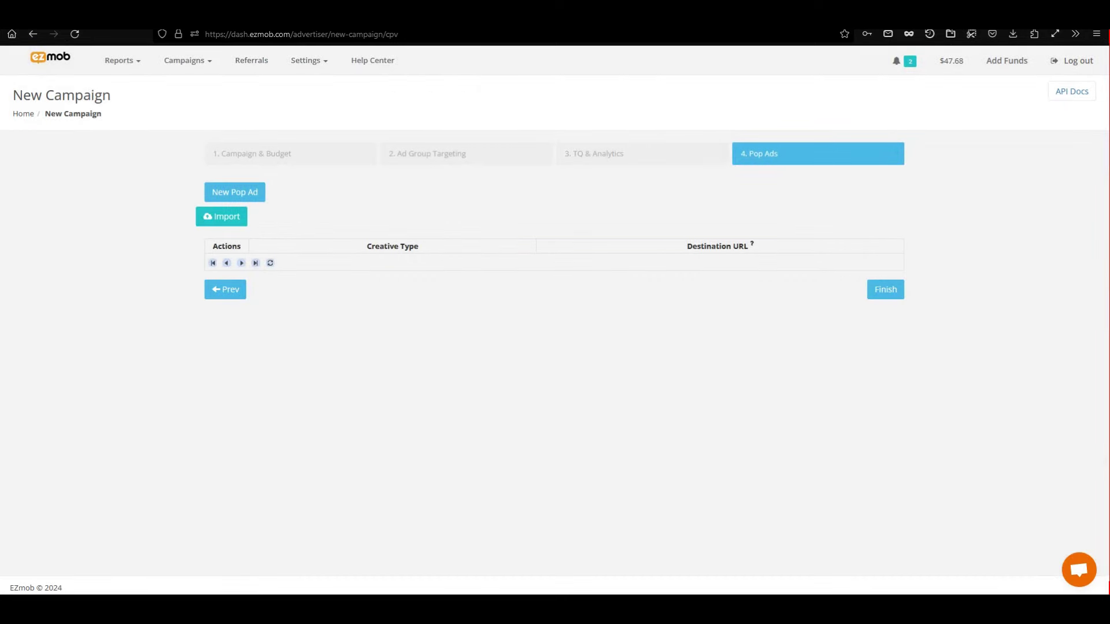
{"action": "mouse_move", "coordinate": [187, 61]}
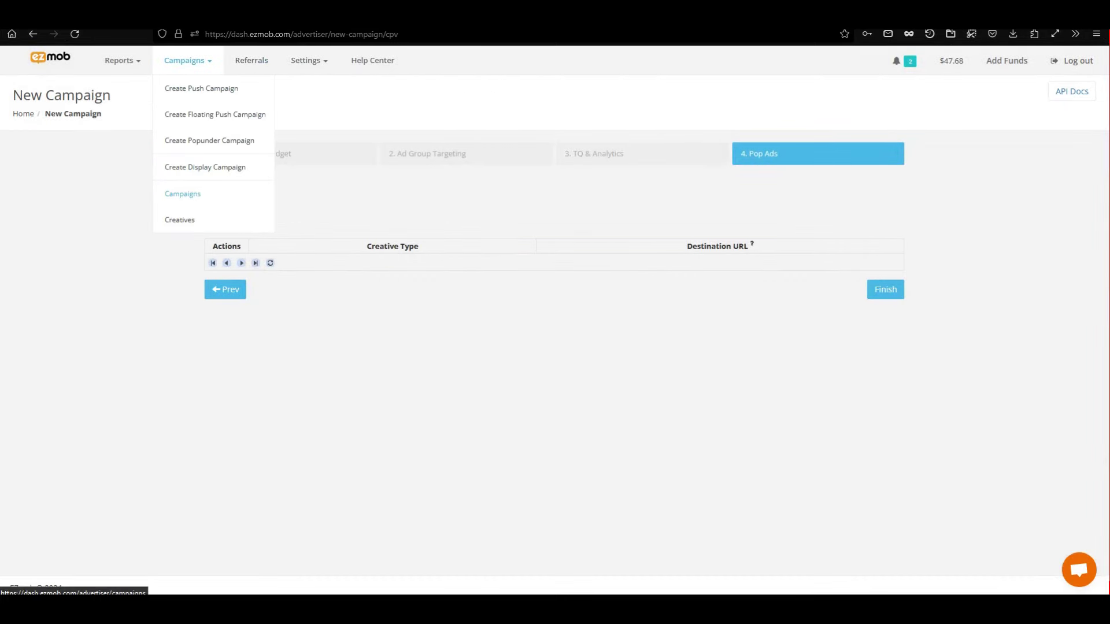
{"action": "left_click", "coordinate": [182, 193]}
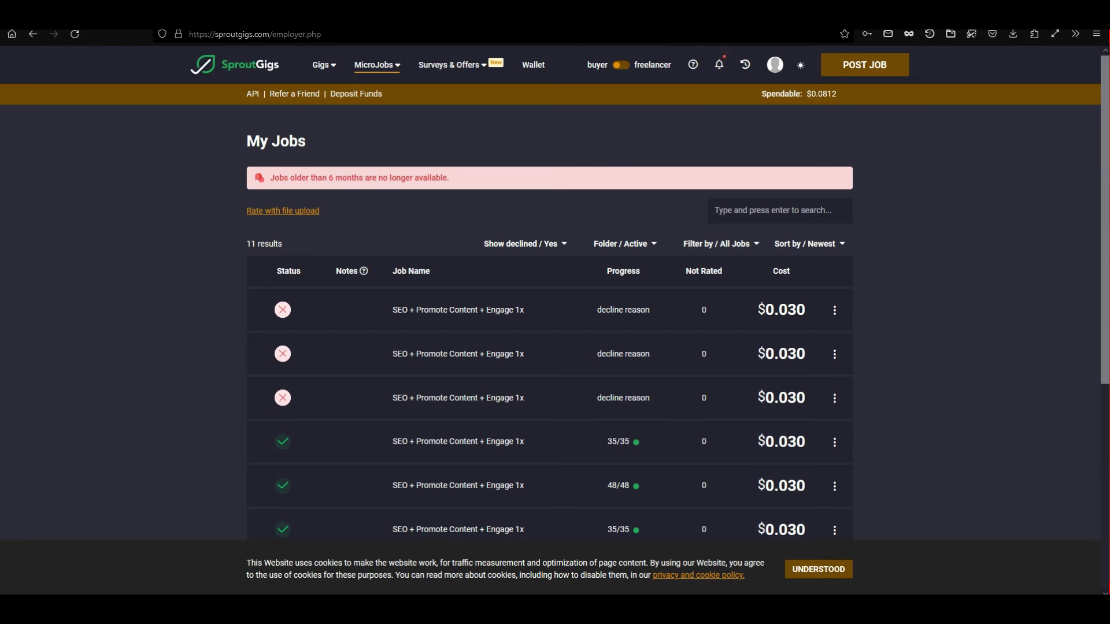
Switch to SproutGigs and open the wallet to view its deposit options.
{"action": "left_click", "coordinate": [775, 64]}
{"action": "left_click", "coordinate": [533, 64]}
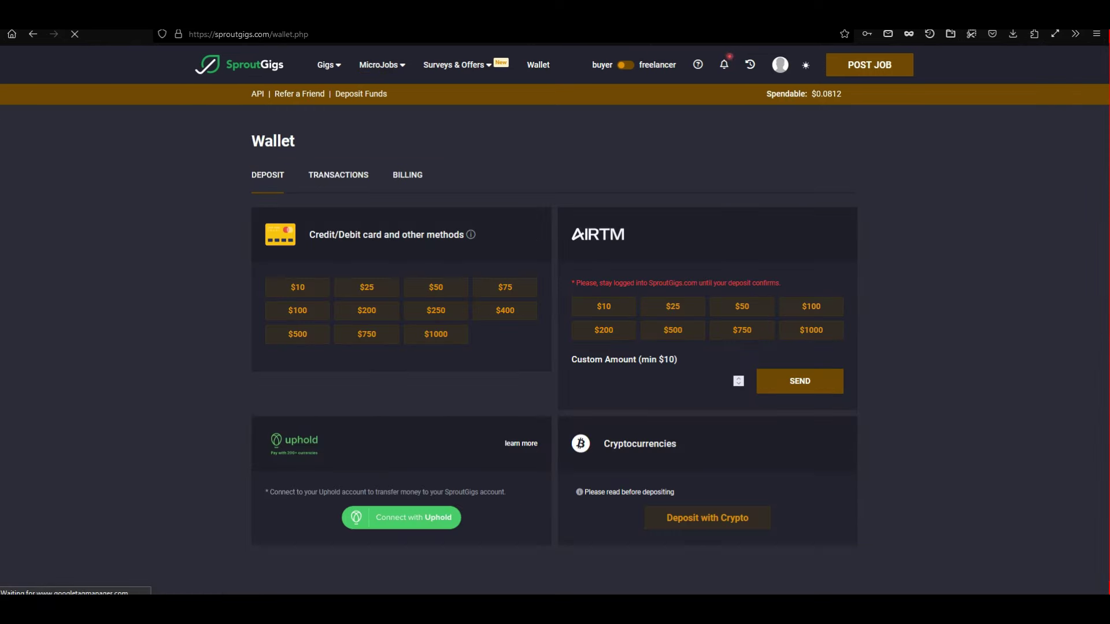